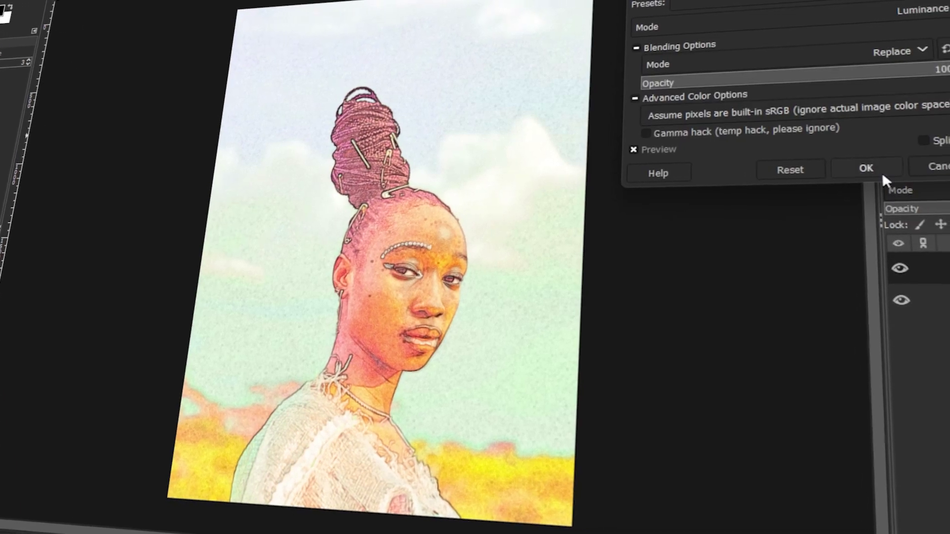
Step: Dismiss the leftover Desaturate dialog so the unedited colour portrait shows on the canvas
click(866, 167)
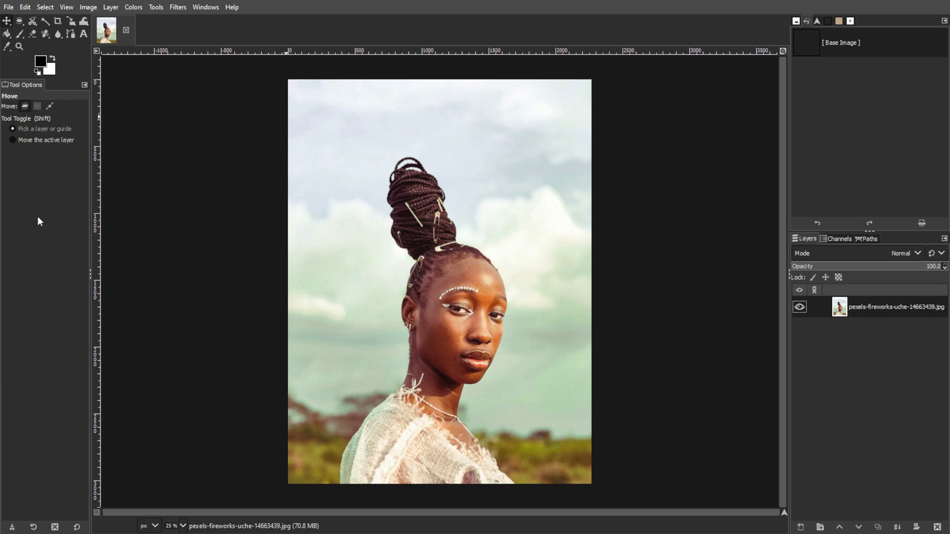
click(9, 7)
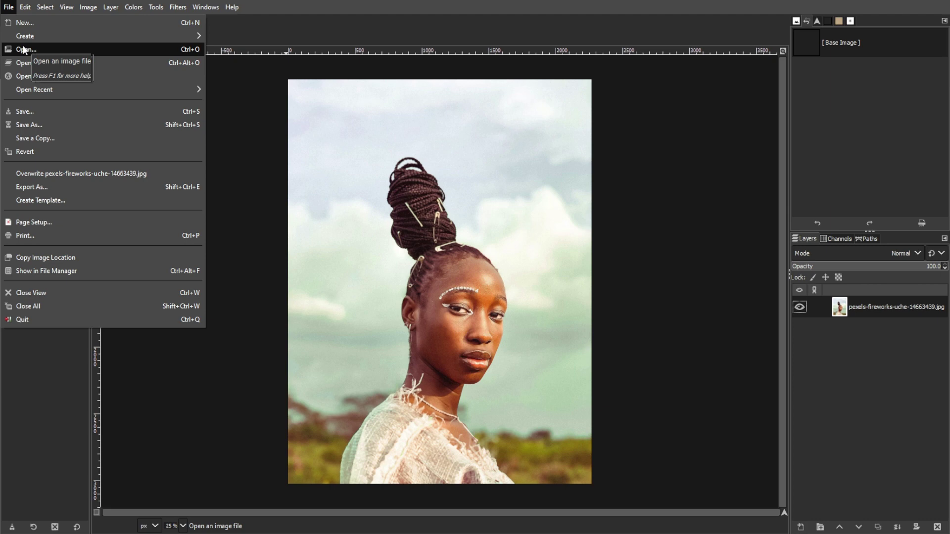
click(68, 371)
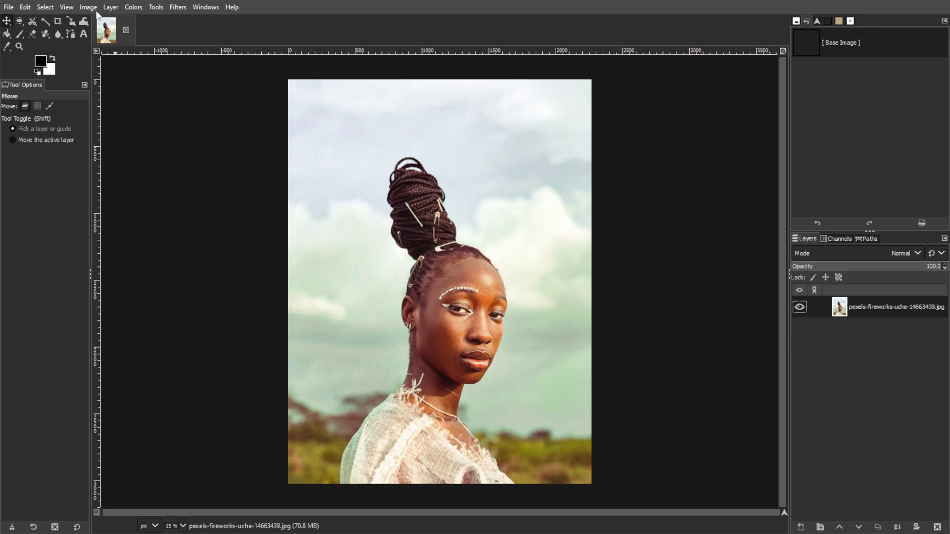
click(111, 7)
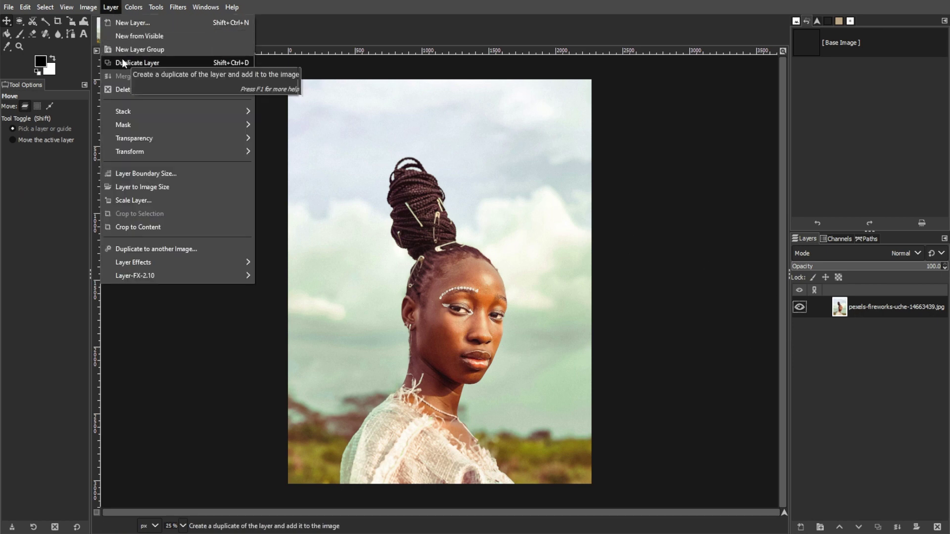
Step: Duplicate the portrait layer to place a copy above the original
click(137, 62)
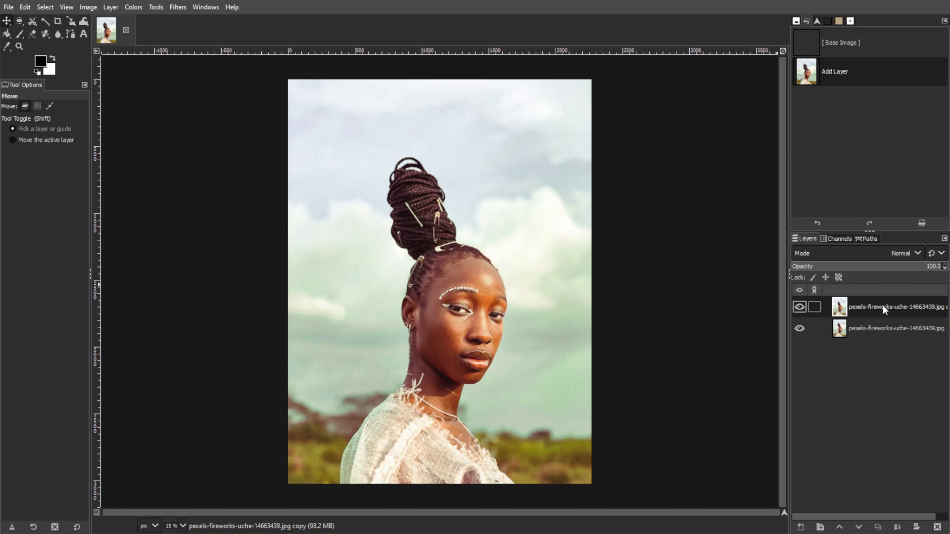
click(898, 253)
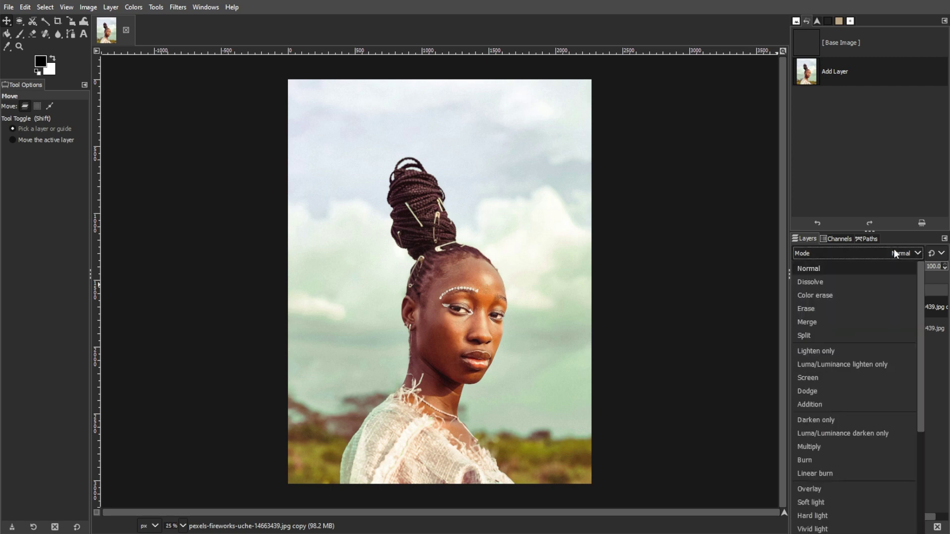
Step: Set the copied layer's blending mode to Dodge
click(856, 391)
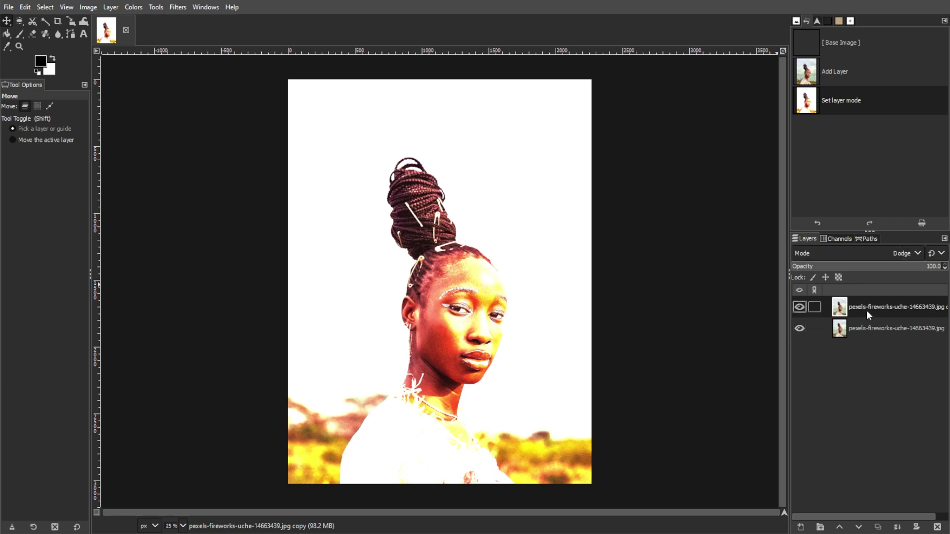
click(134, 7)
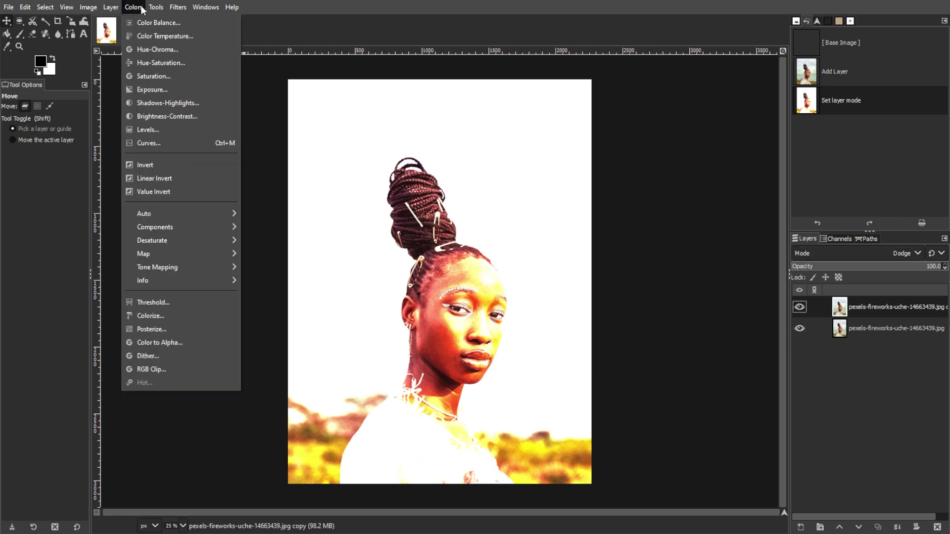
Step: Invert the Dodge copy layer's colours, turning the portrait almost white
click(145, 165)
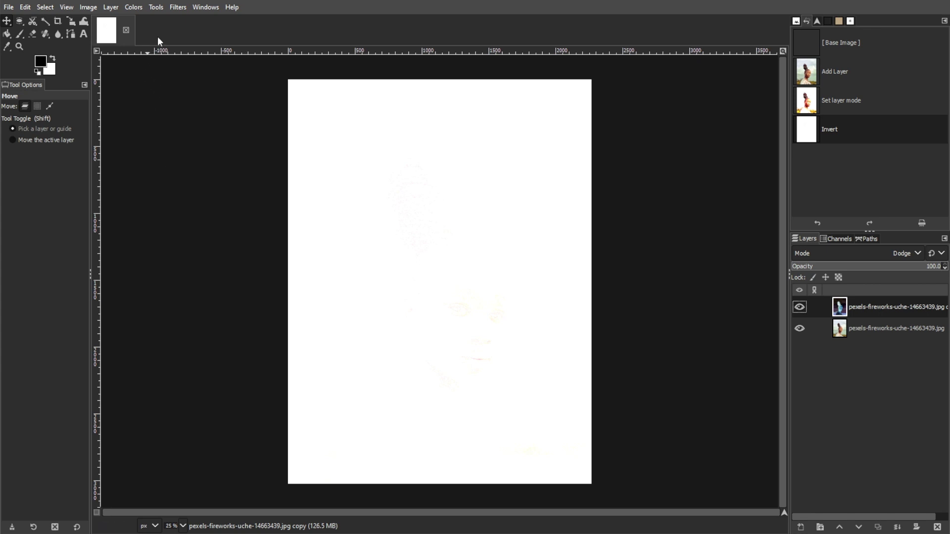
click(178, 6)
mouse_move(193, 112)
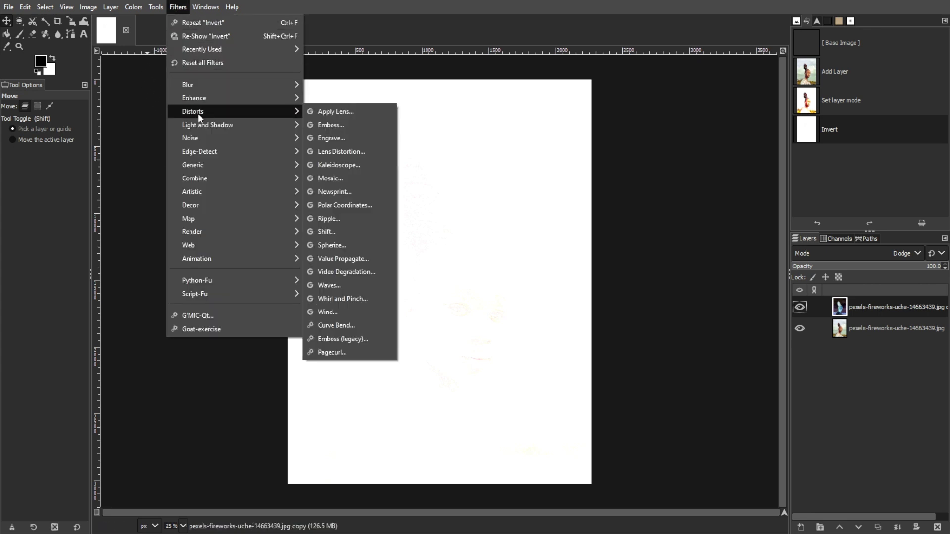
Step: Apply Value Propagate in More black (smaller value) mode, then repeat it once
click(338, 259)
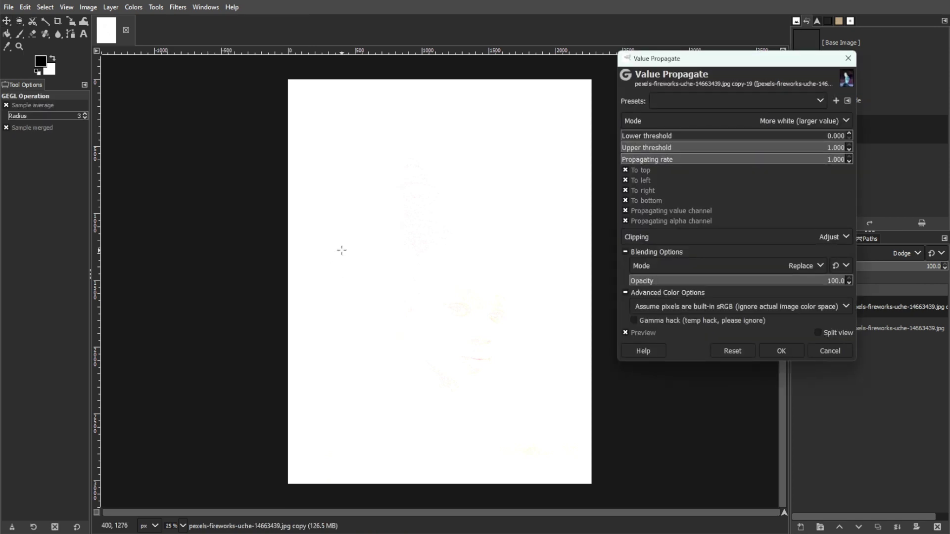
click(769, 120)
click(767, 148)
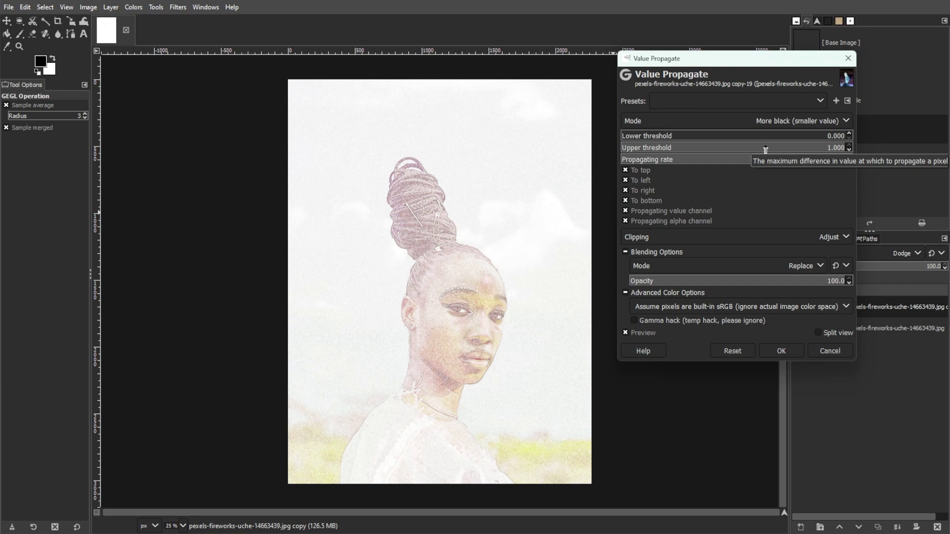
click(782, 350)
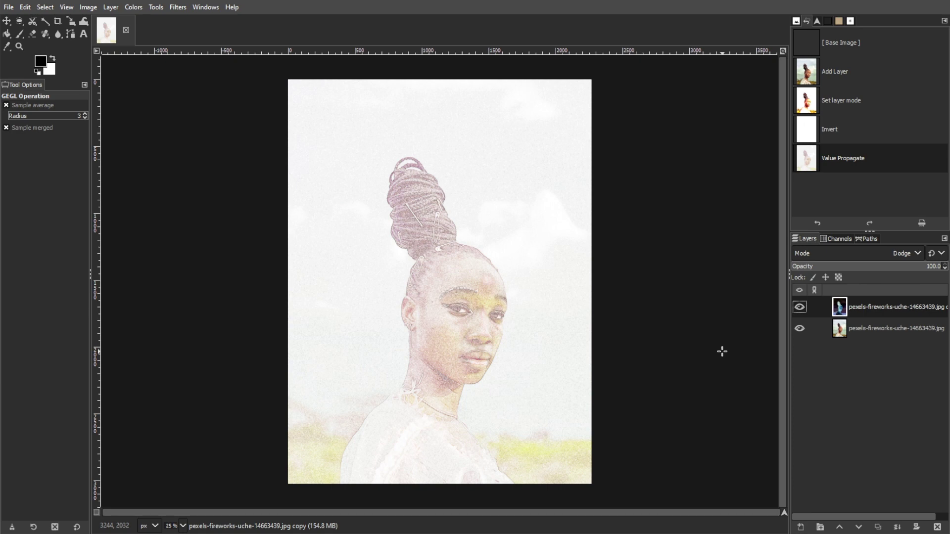
key(ctrl+f)
Step: Repeat Value Propagate twice more with Ctrl+F to darken the outlines
key(ctrl+f)
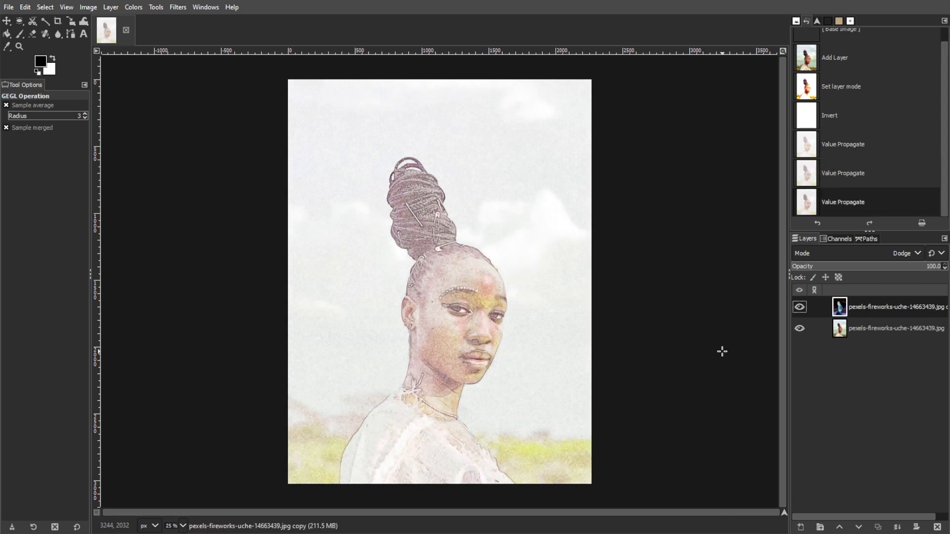
key(ctrl+f)
key(ctrl+f)
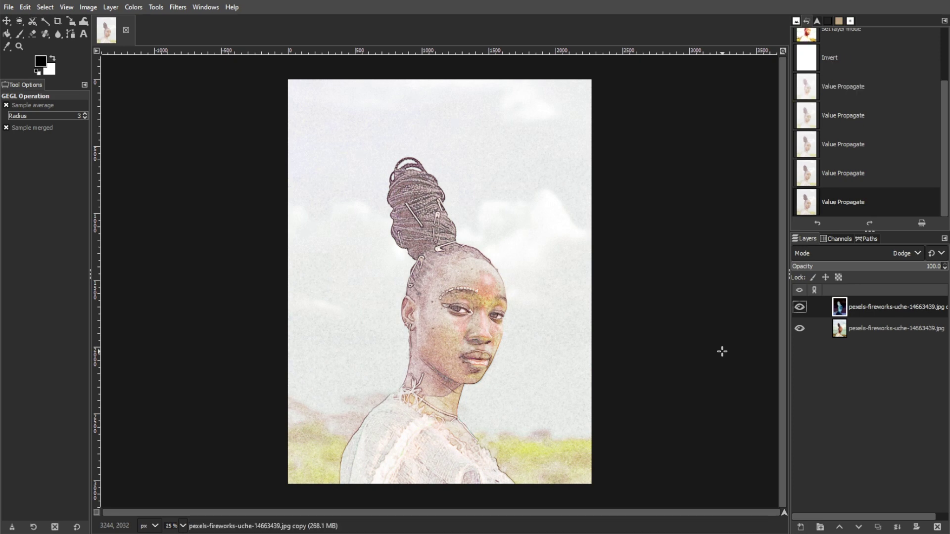
key(ctrl+f)
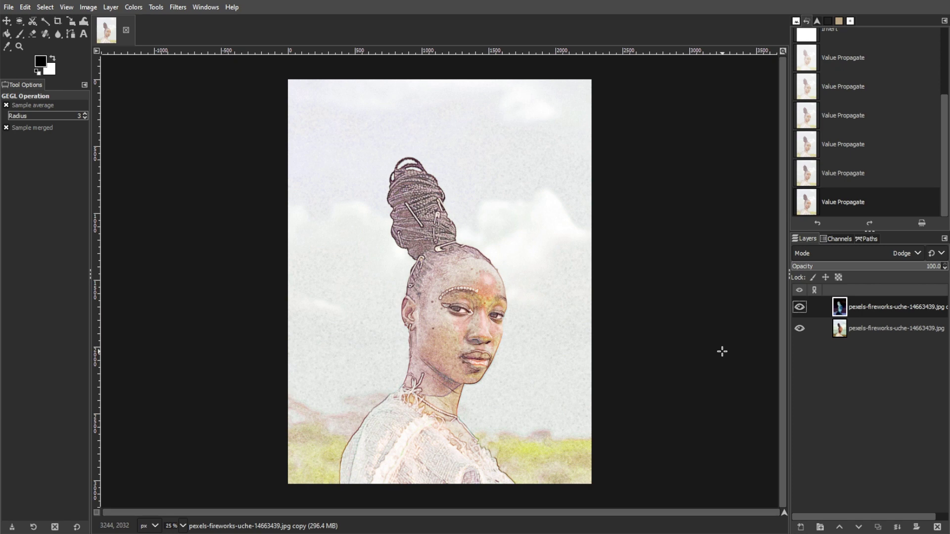
Step: Desaturate the top sketch layer
click(134, 8)
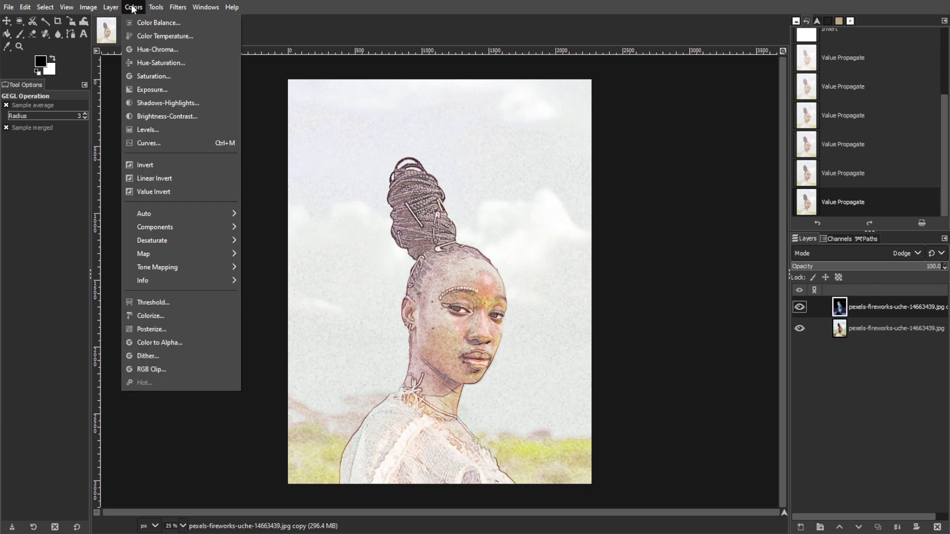
mouse_move(153, 240)
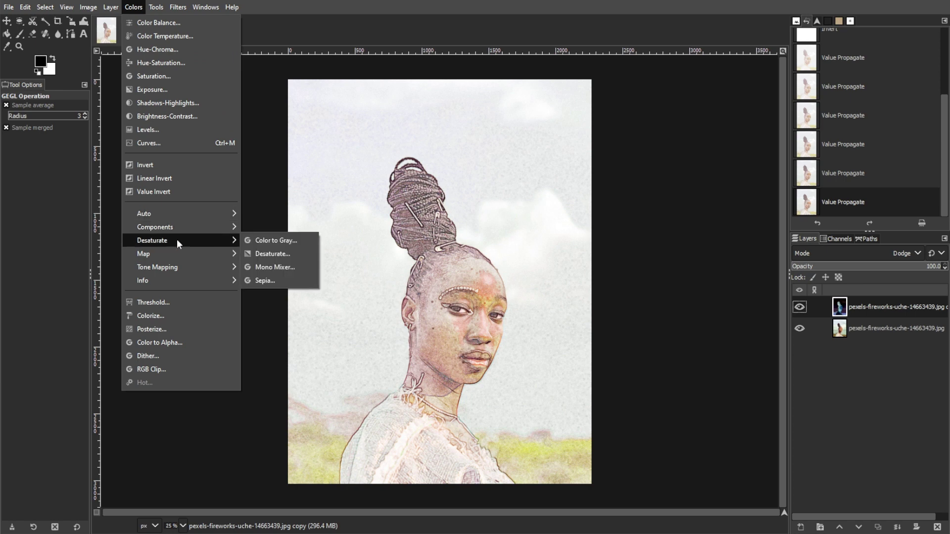
click(272, 254)
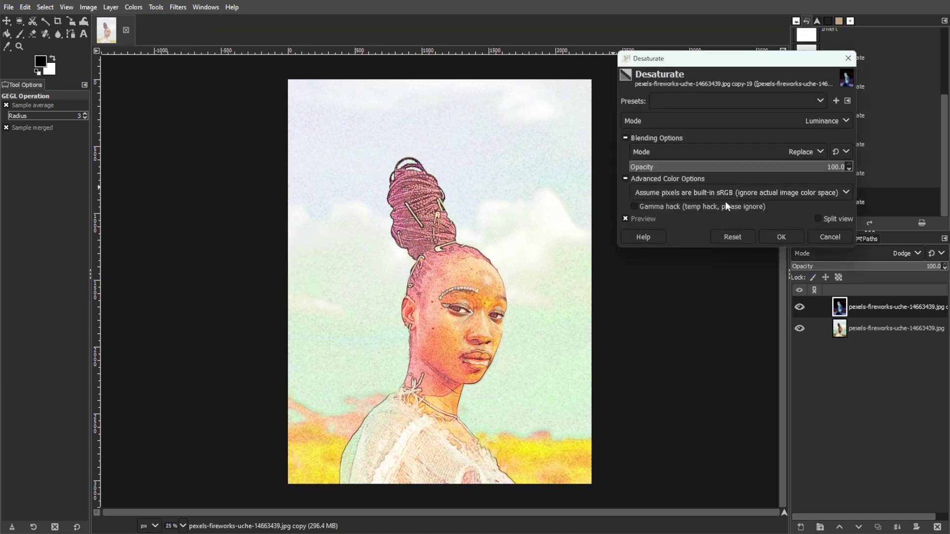
click(783, 237)
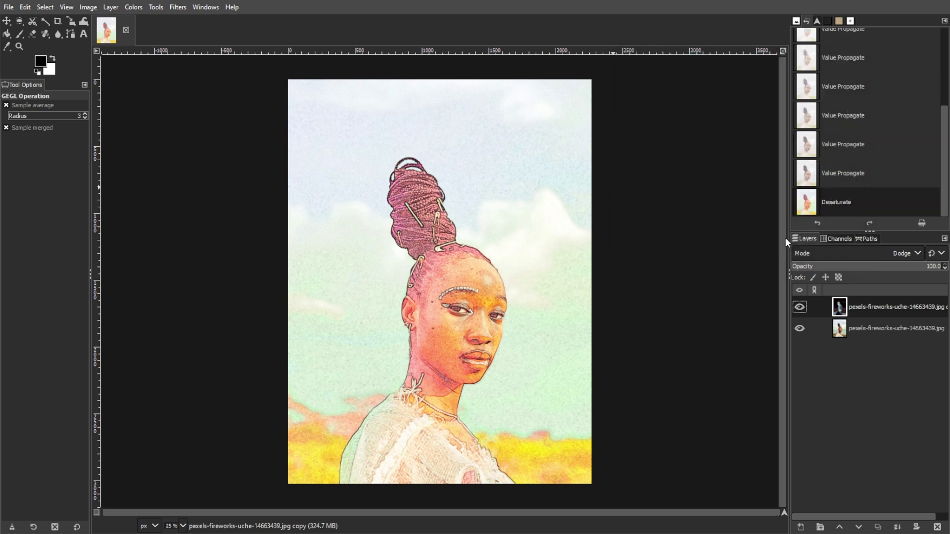
Step: Select the lower photo layer and desaturate it too
key(Page_Down)
click(134, 7)
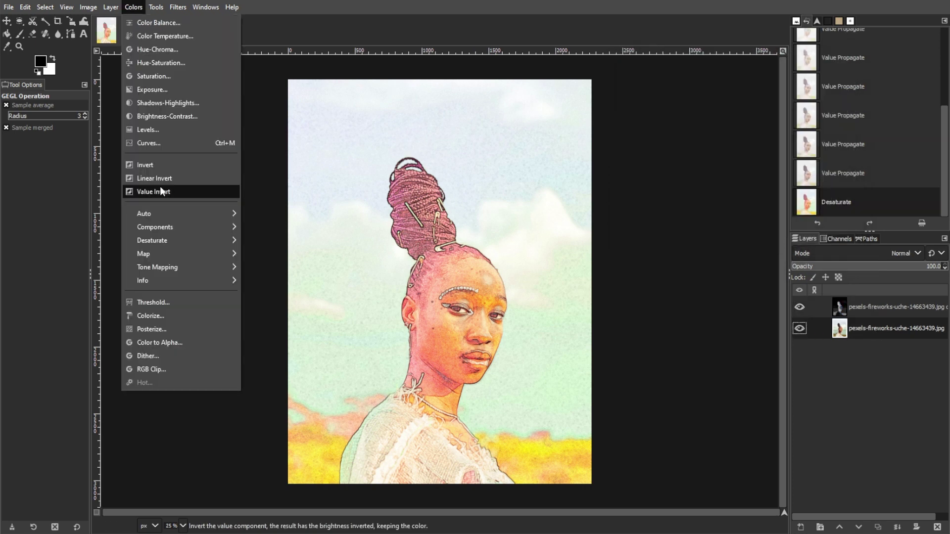
click(222, 253)
click(780, 237)
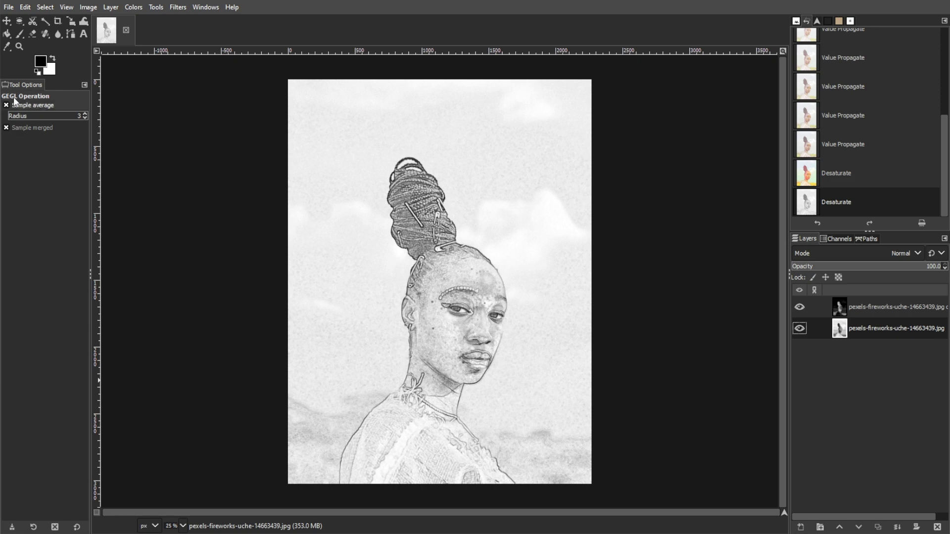
click(8, 7)
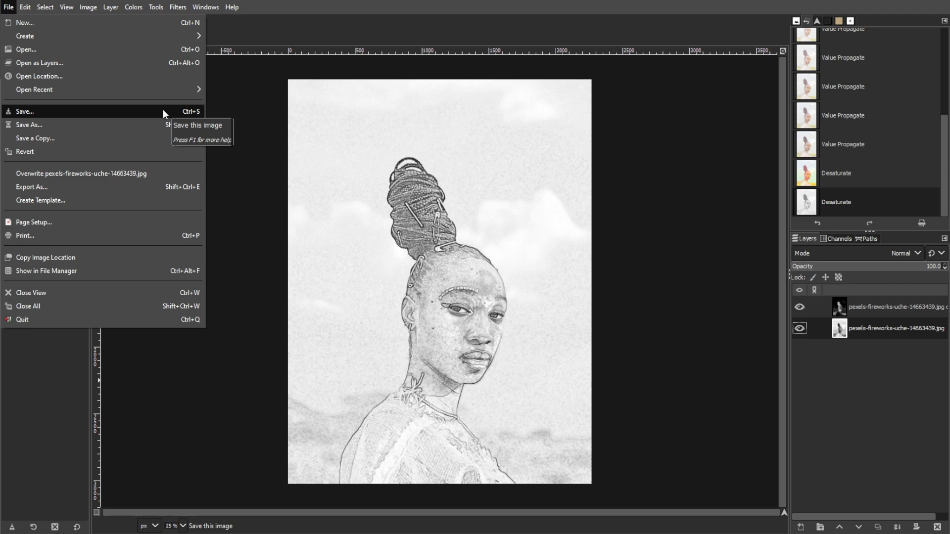
click(251, 130)
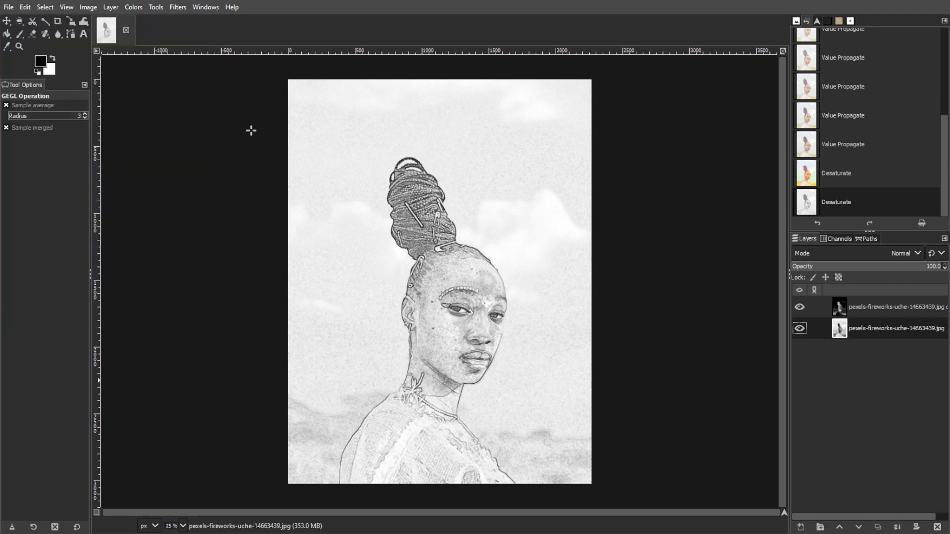